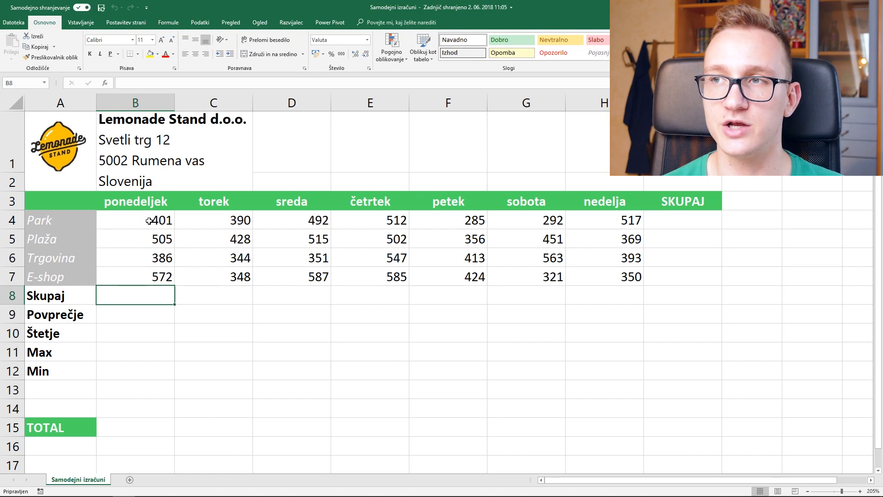
Sum each weekday's values in B4:H7 into the Skupaj row with AutoSum.
click(149, 220)
drag(149, 220, 609, 274)
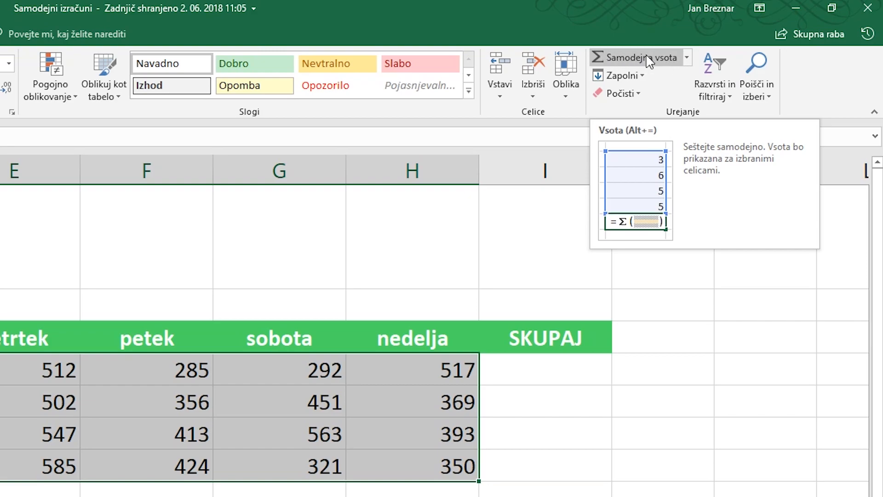
click(686, 59)
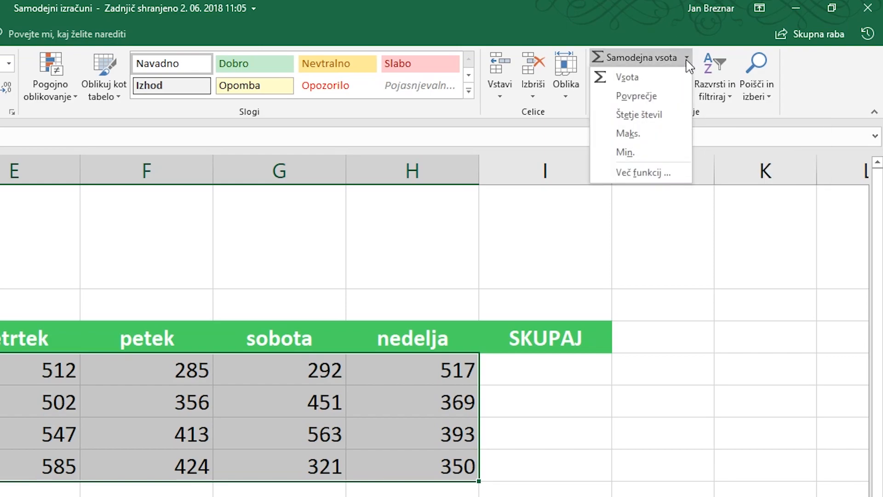
click(686, 59)
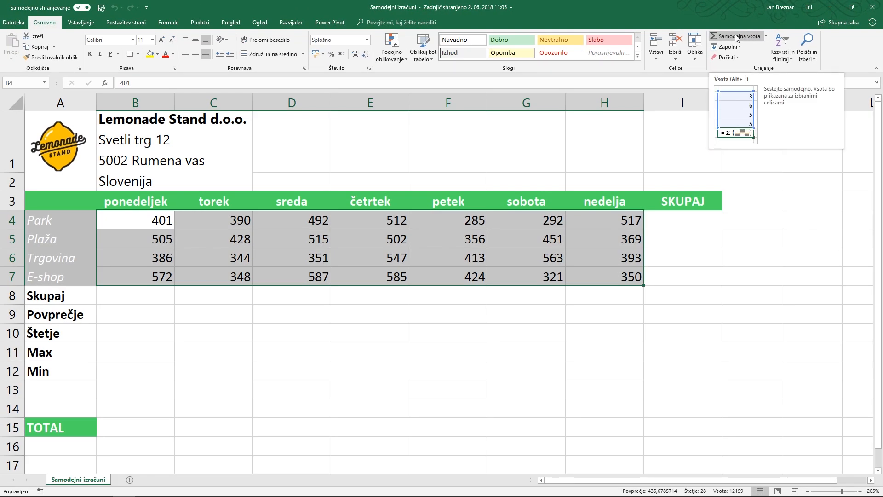
click(737, 37)
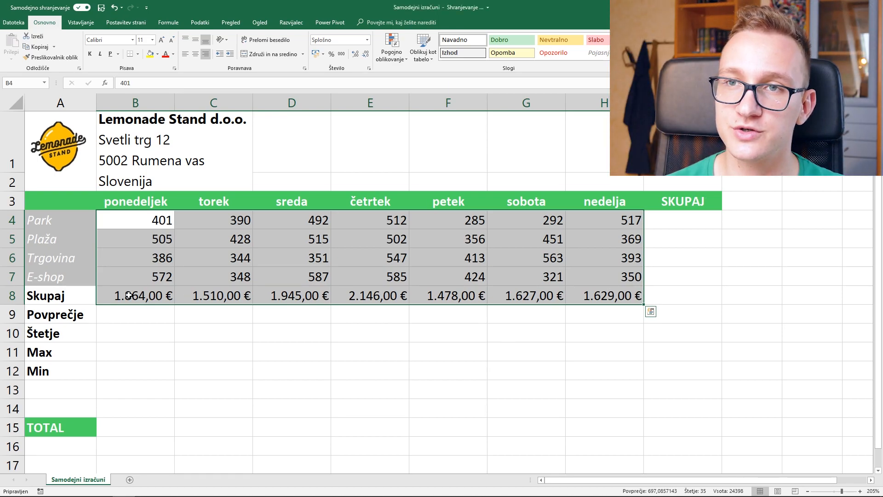
drag(129, 295, 571, 297)
click(337, 309)
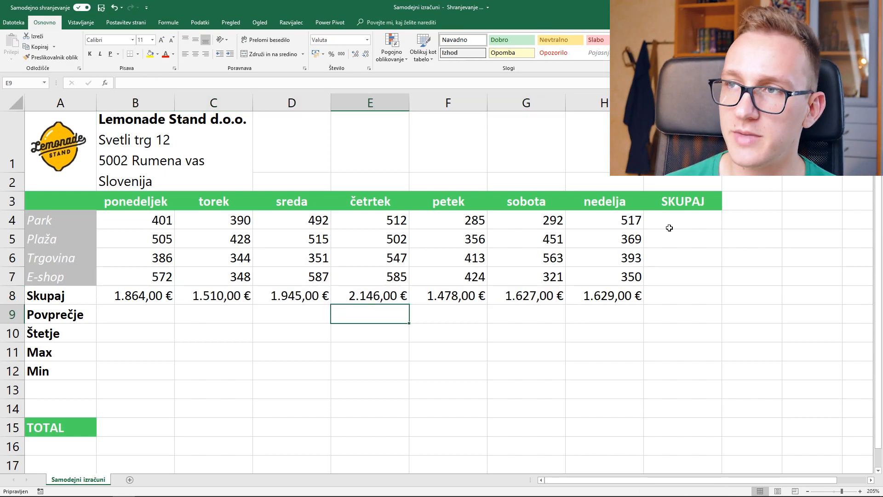
Sum each location's weekly values into the SKUPAJ column by applying AutoSum to B4:I7.
click(669, 219)
drag(669, 219, 666, 275)
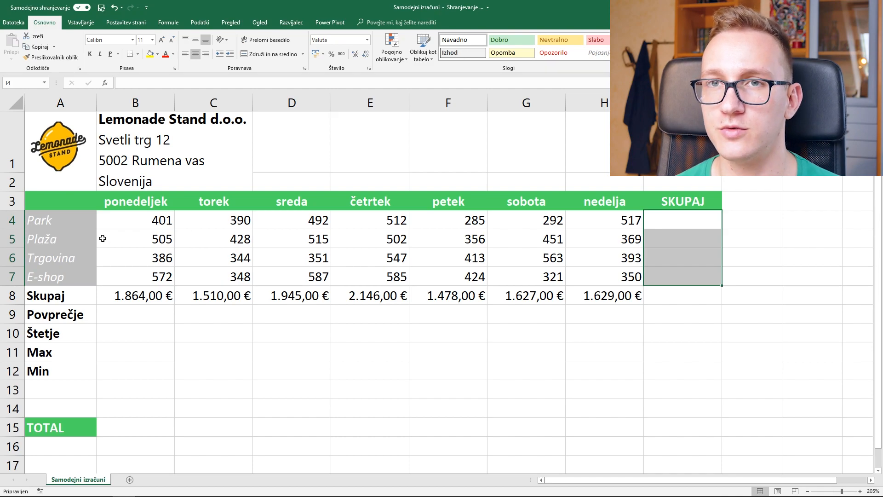
drag(152, 221, 396, 253)
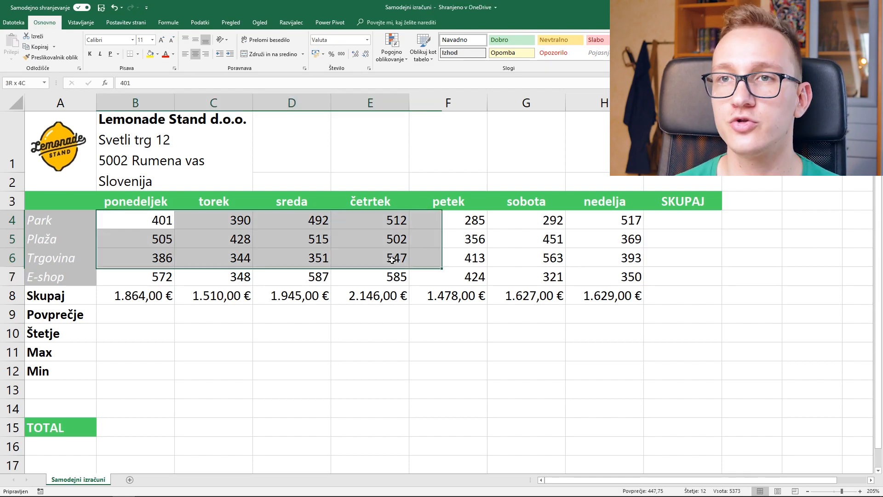
click(216, 245)
click(133, 219)
drag(178, 228, 601, 273)
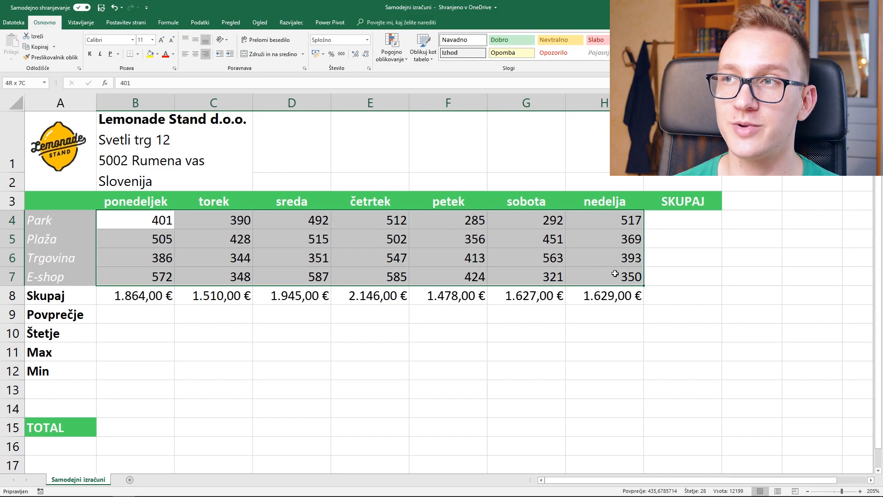
drag(614, 273, 656, 273)
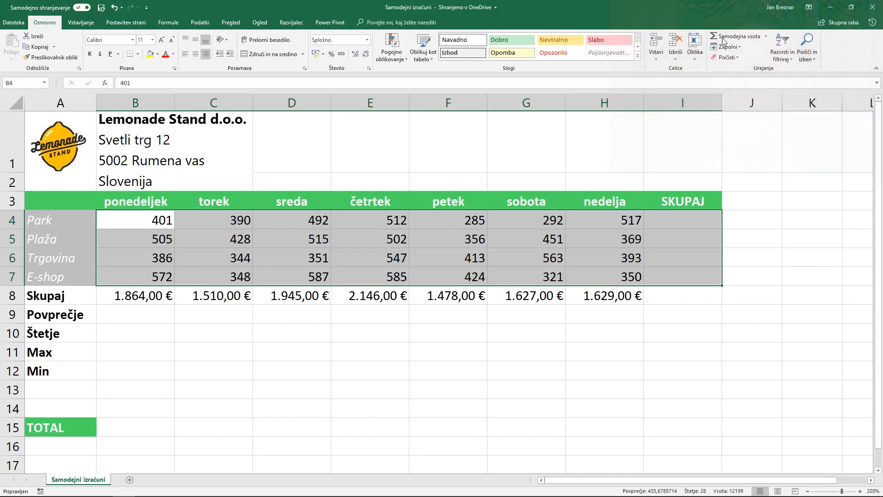
click(725, 35)
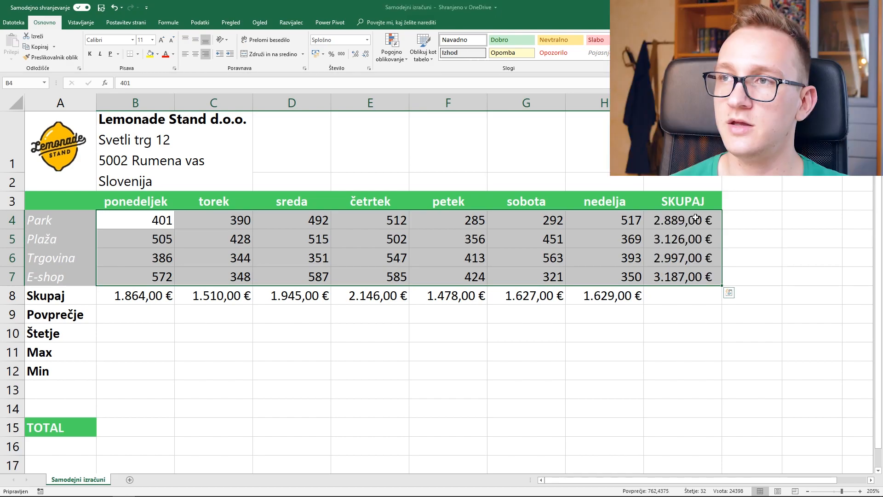
Inspect the sum formula for Park in the SKUPAJ column.
click(696, 219)
double_click(695, 220)
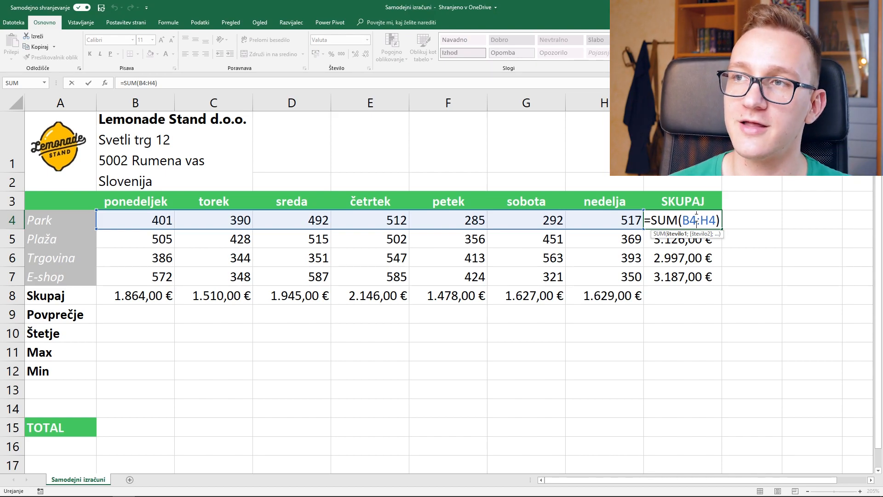
key(Return)
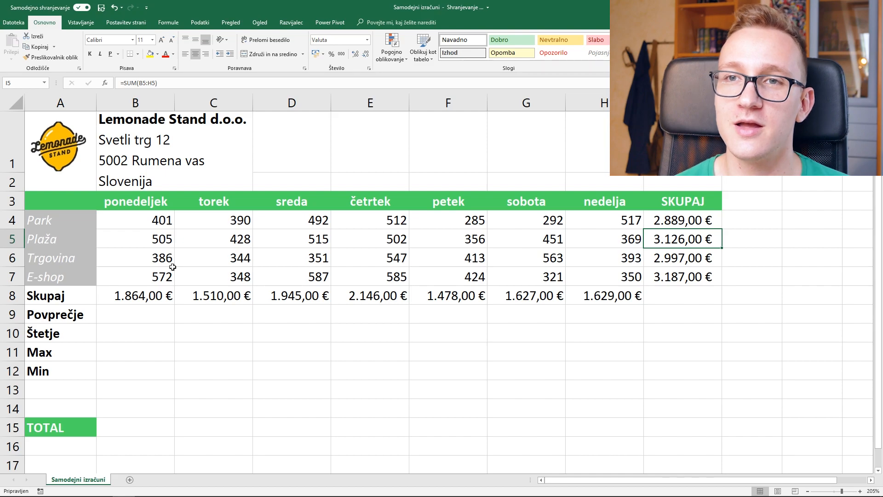
Clear the calculated sums from the Skupaj row and the SKUPAJ column.
drag(122, 297, 575, 296)
key(Delete)
drag(680, 220, 680, 260)
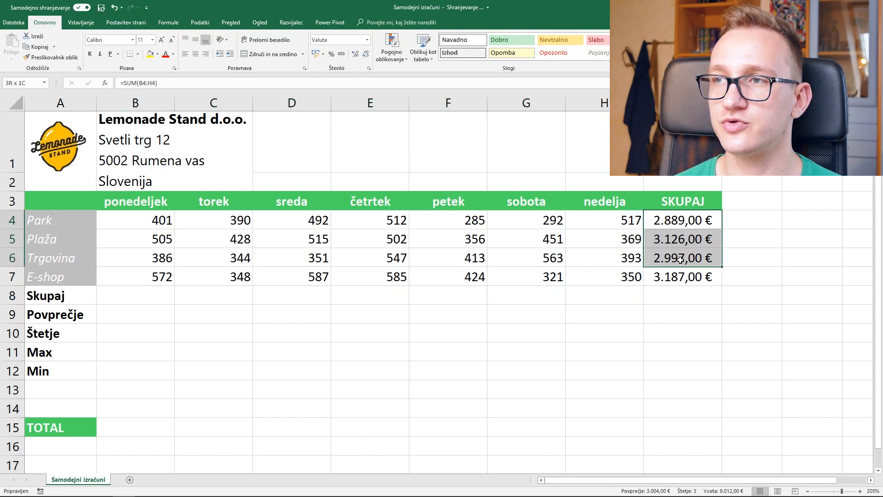
Fill the Skupaj row and SKUPAJ column with sums at once by applying AutoSum to B4:I8.
drag(138, 220, 623, 276)
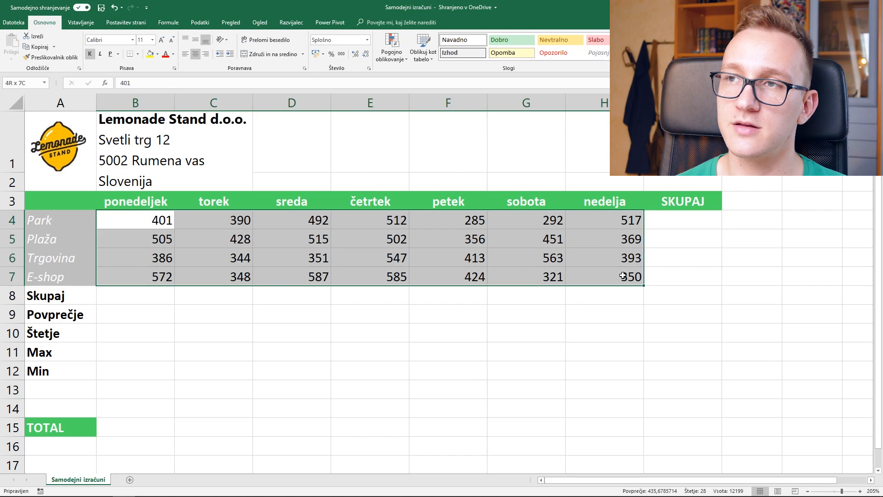
drag(651, 276, 671, 276)
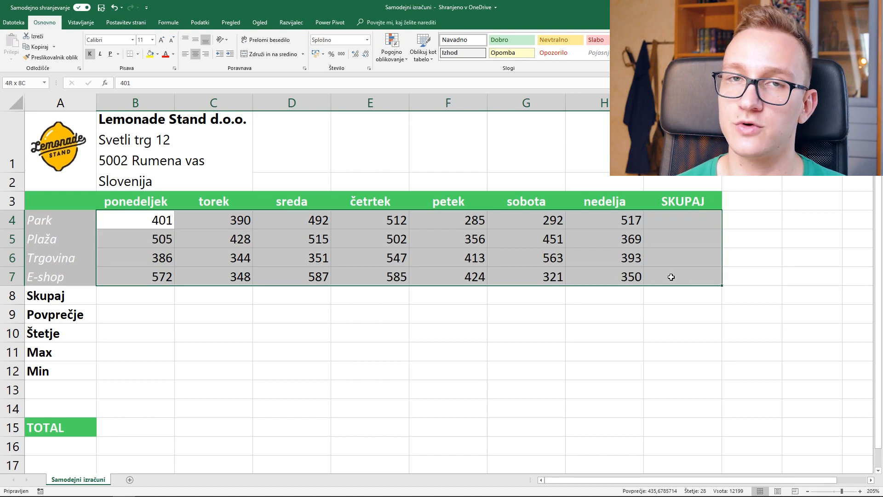
drag(674, 286, 674, 289)
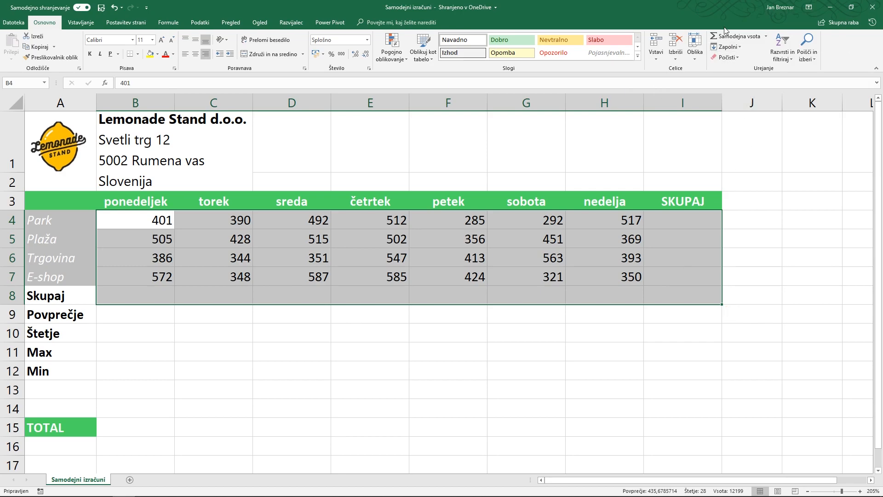
click(724, 37)
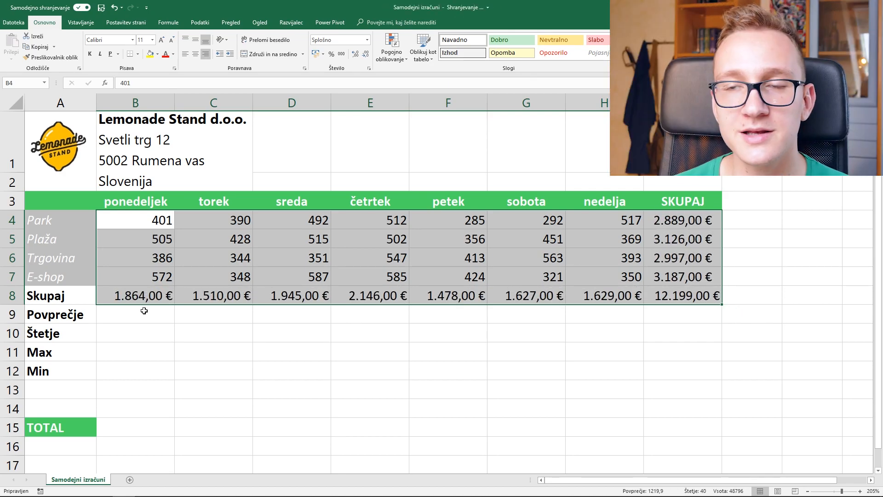
Check the sum formulas in the Monday total B8 and the Park total I4.
click(144, 299)
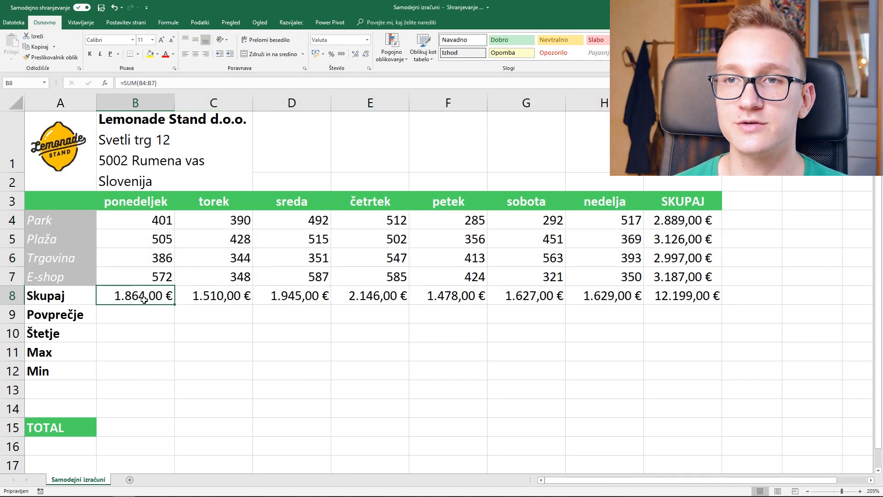
click(664, 223)
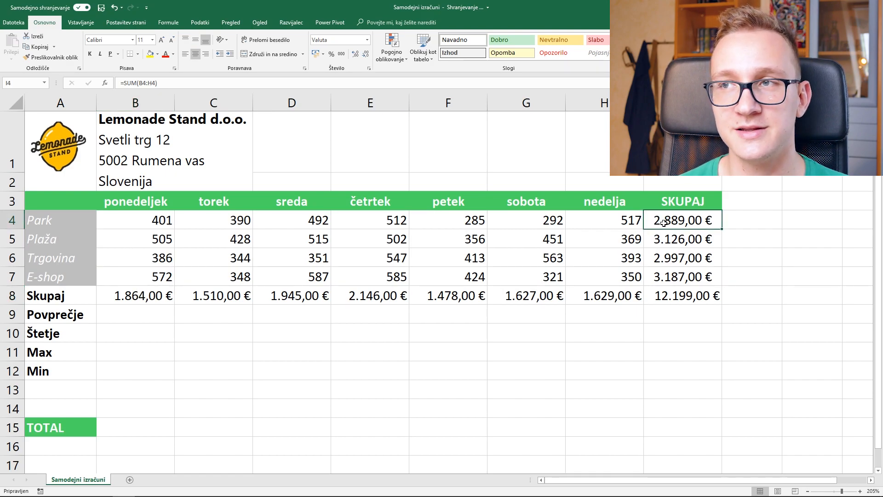
click(125, 318)
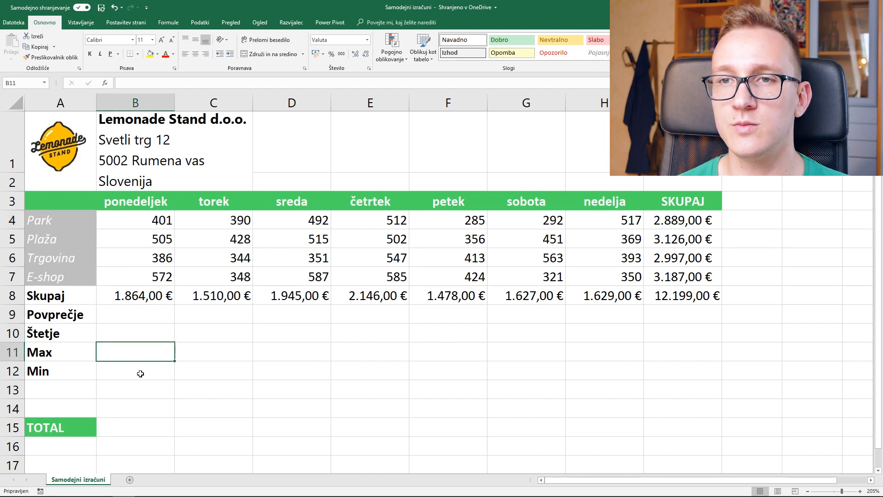
Calculate the averages of rows 4 to 7 in the Povprečje row for every weekday and the SKUPAJ column.
drag(134, 226, 628, 308)
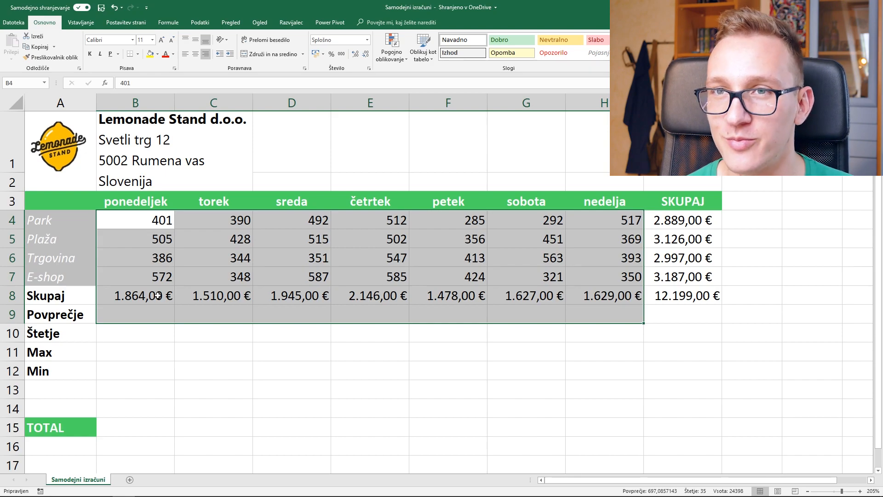
drag(156, 220, 158, 272)
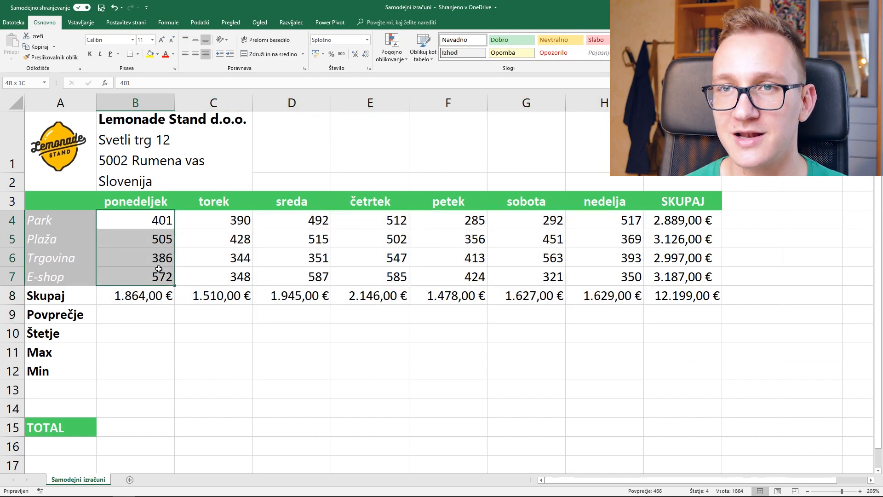
click(164, 295)
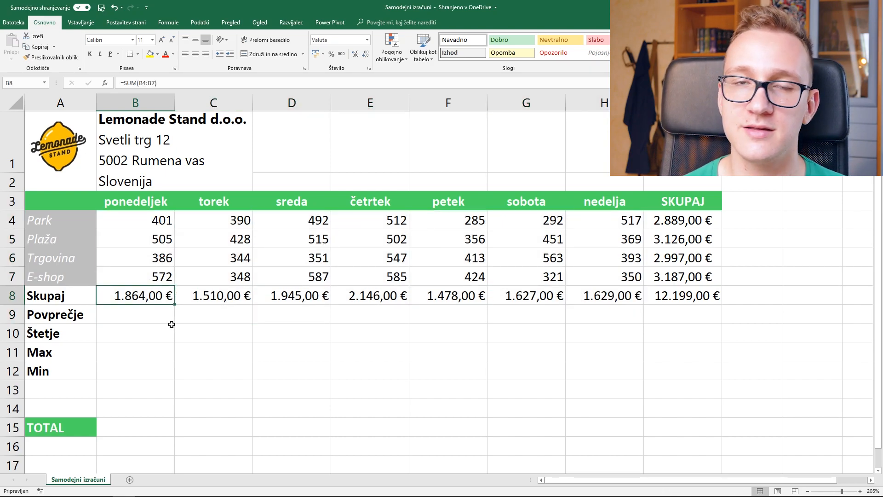
click(159, 222)
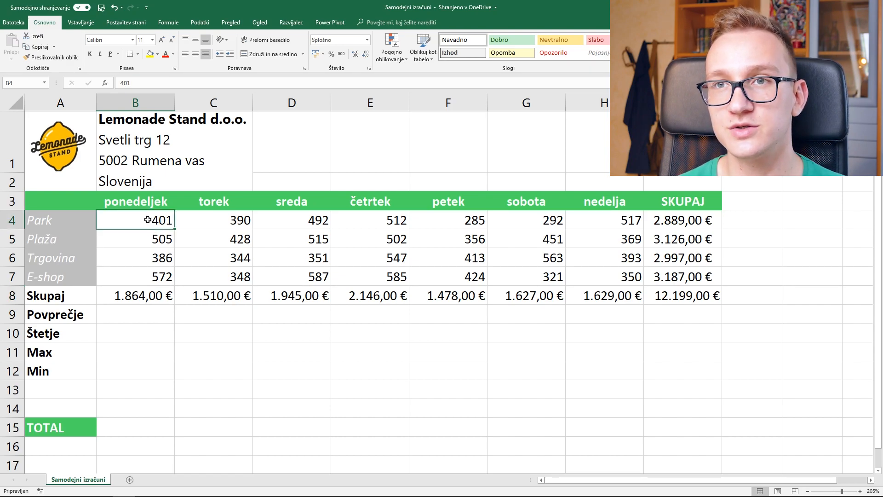
drag(147, 220, 604, 276)
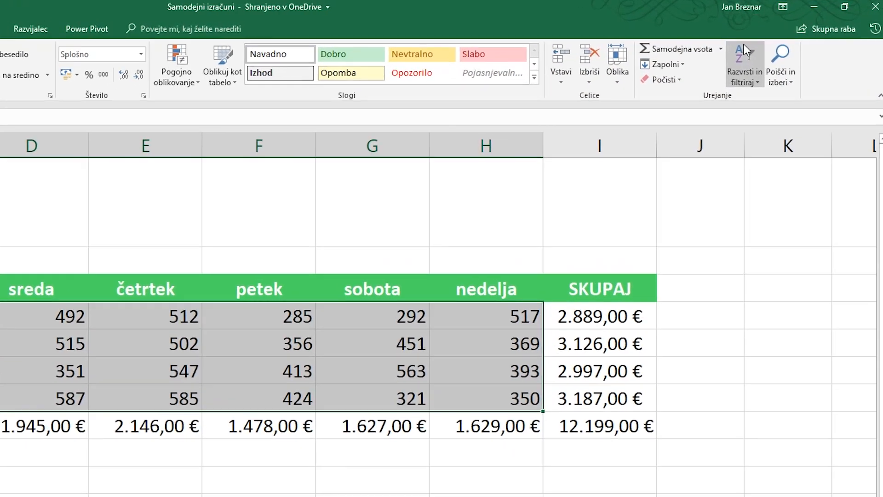
click(716, 49)
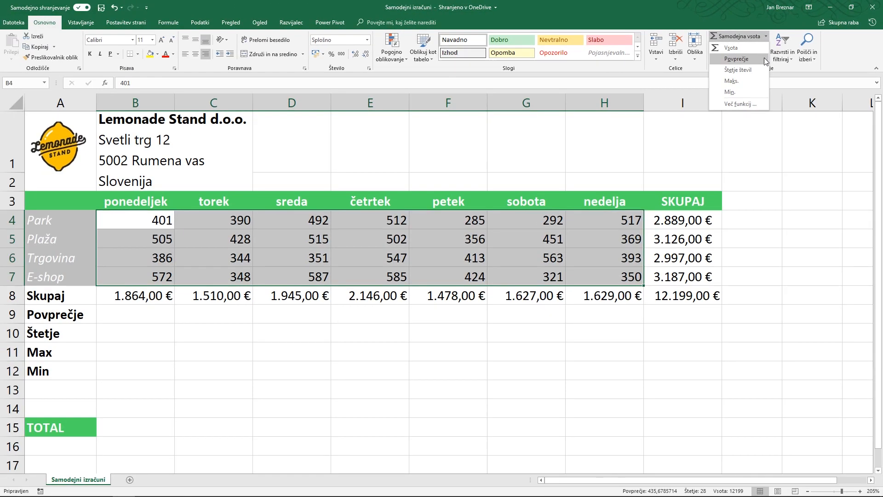
click(713, 83)
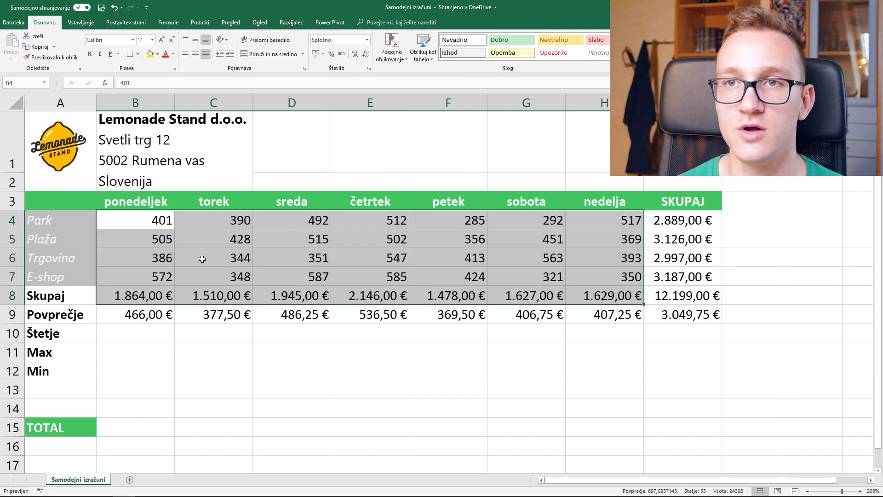
Count the numbers in B4:H7 in the Štetje row, per weekday and overall in the SKUPAJ column.
click(137, 218)
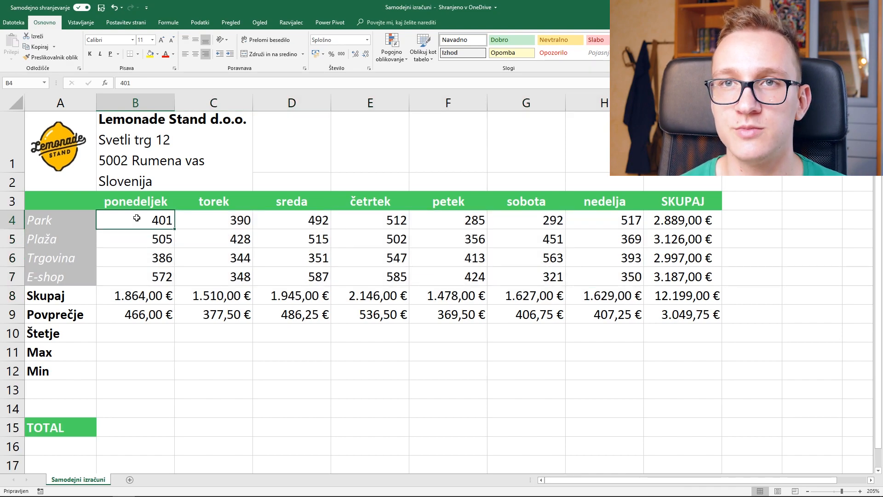
drag(136, 218, 626, 273)
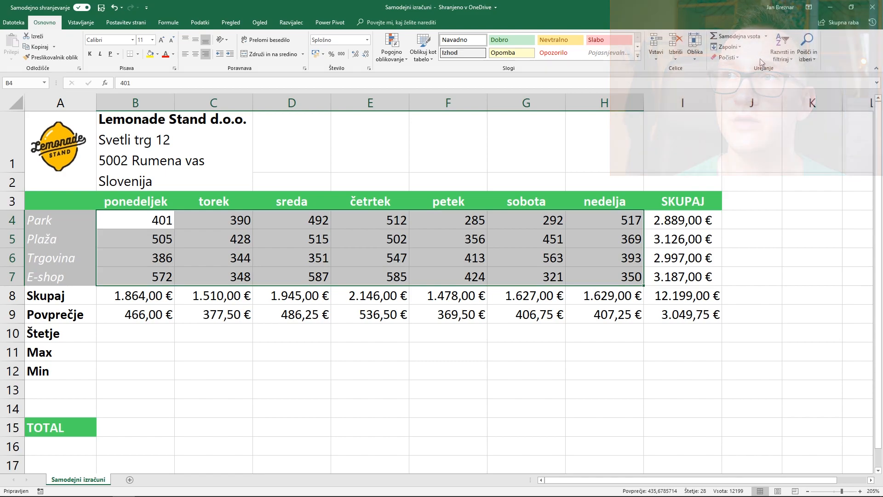
click(766, 37)
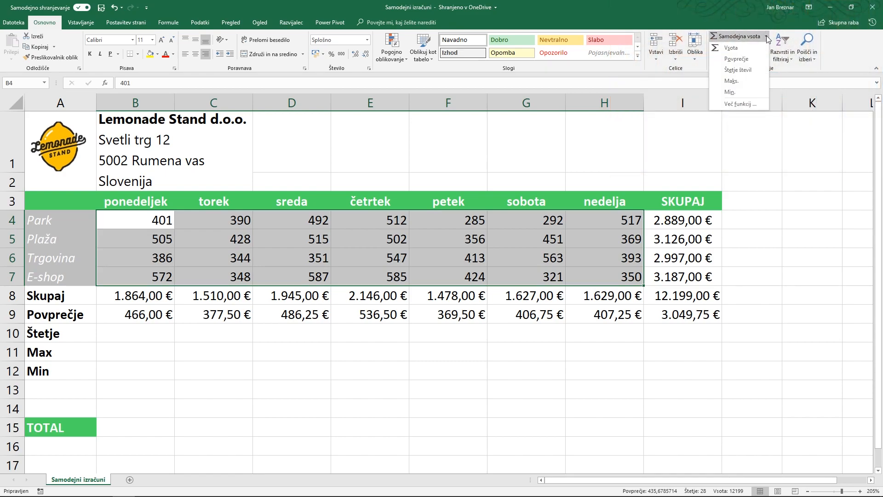
click(737, 69)
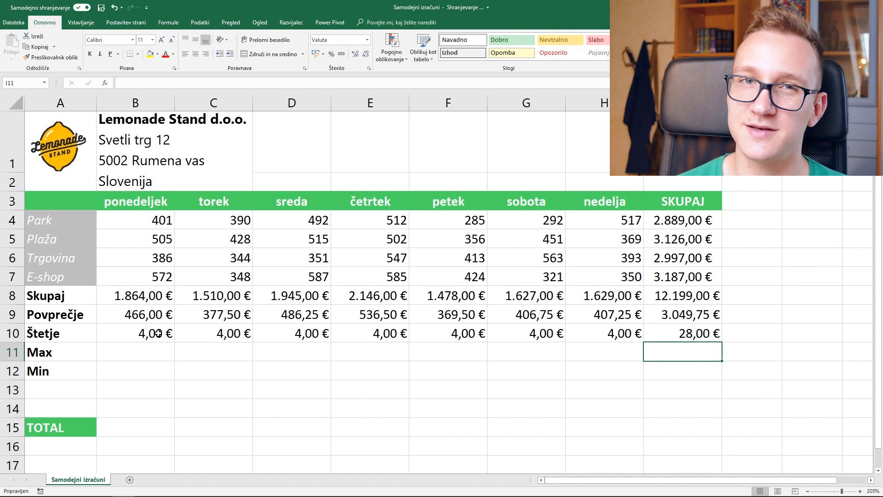
Check the COUNT formula in B10 against the four Monday values in B4:B7.
click(158, 332)
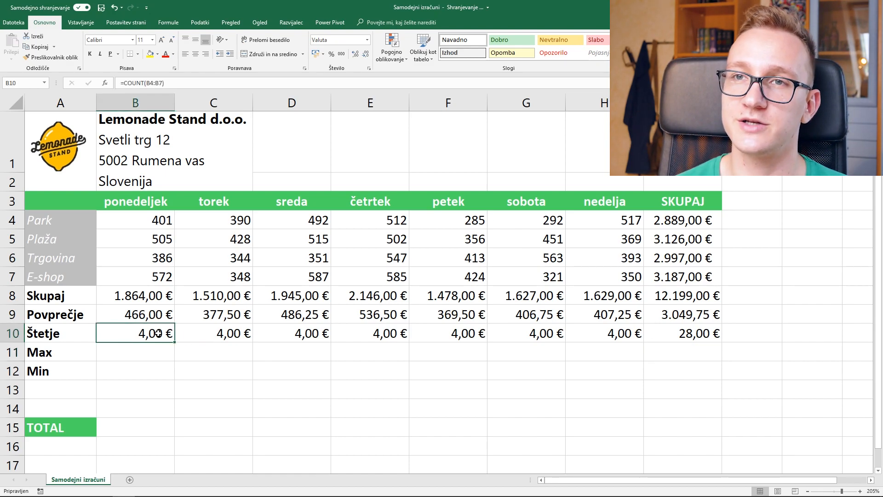
click(161, 223)
click(161, 238)
click(161, 258)
click(161, 276)
click(156, 333)
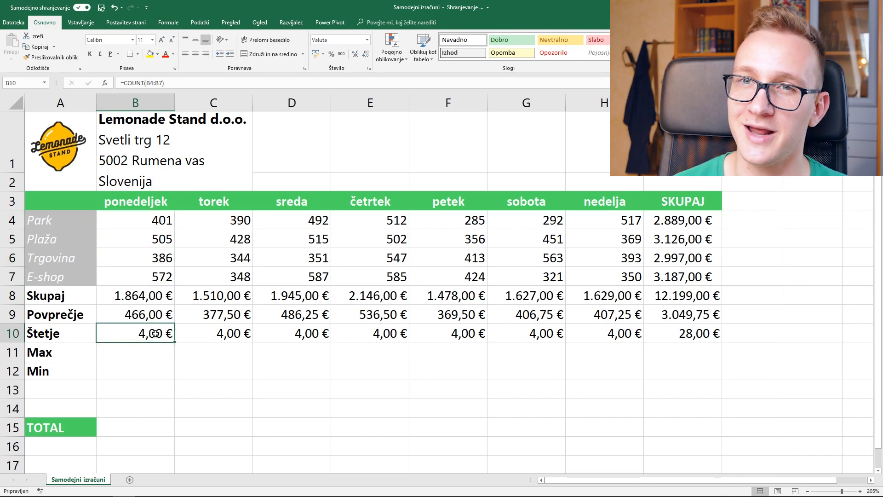
Change the number format of the Štetje row's counts in B10:I10 to Splošno.
drag(136, 335, 666, 329)
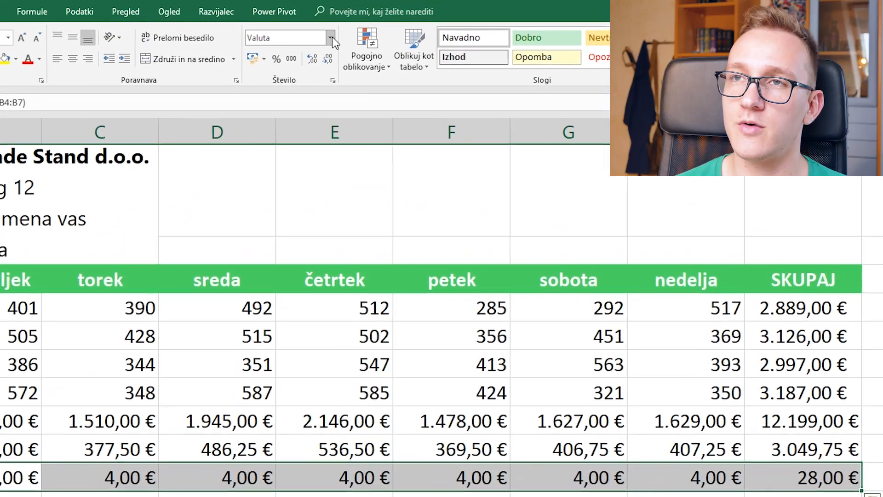
click(367, 40)
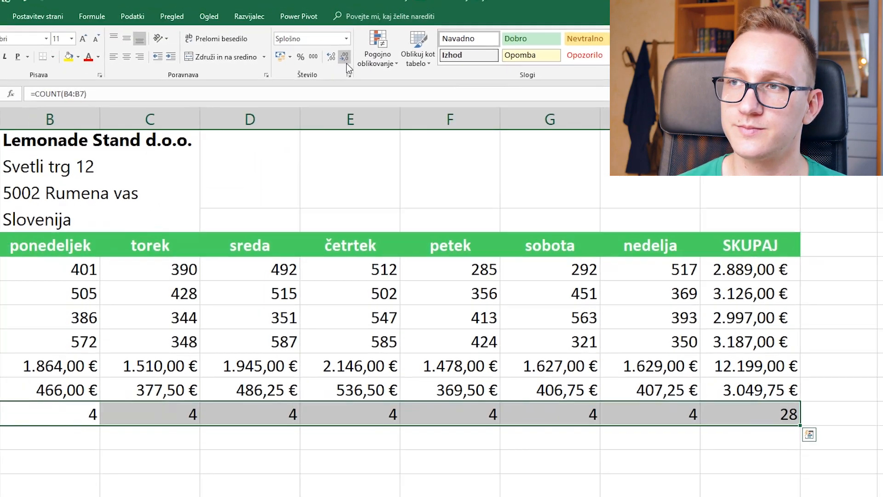
Clear the SKUPAJ column cells of the Povprečje and Štetje rows, I9:I10.
click(684, 332)
click(688, 314)
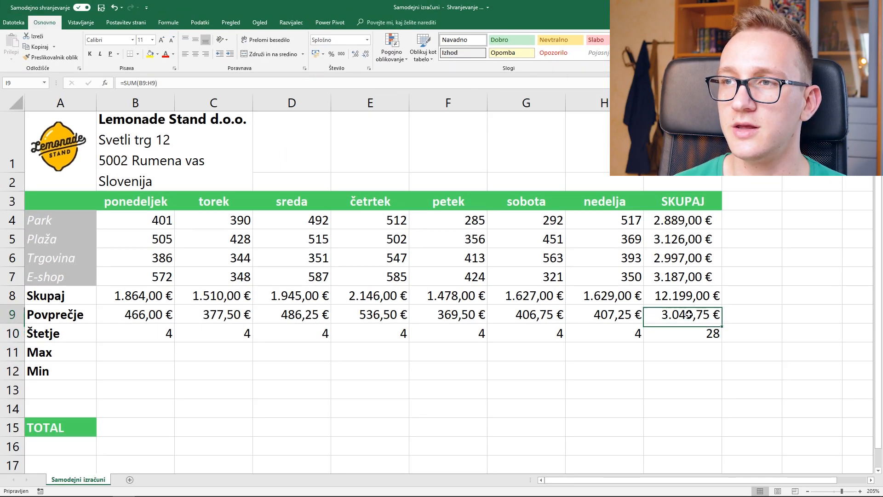
drag(688, 314, 688, 334)
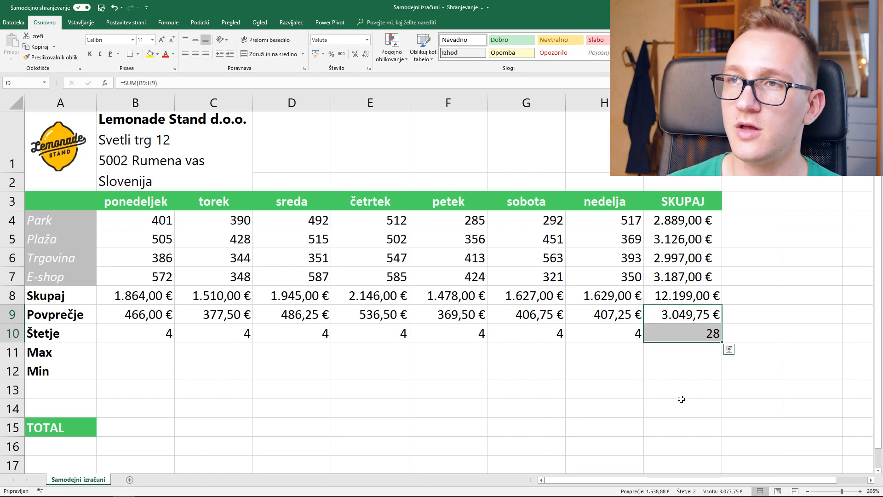
key(Delete)
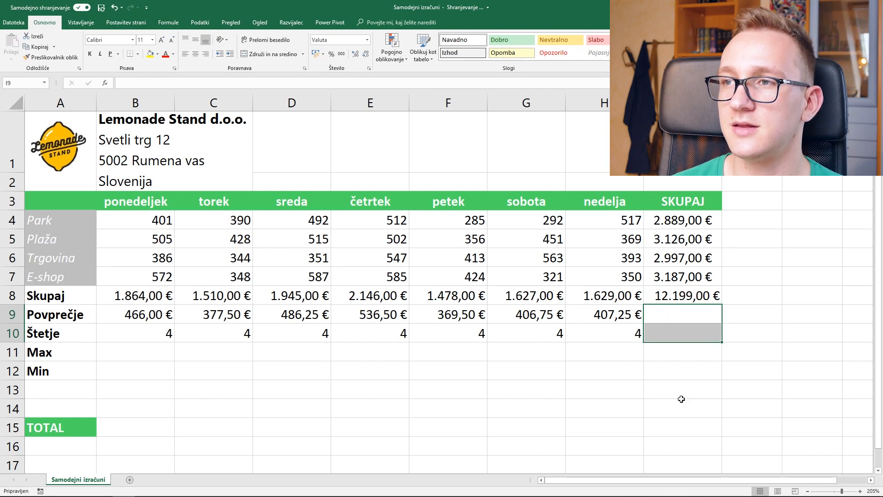
Calculate each weekday's maximum of the sales values in B4:H7 in the Max row.
click(167, 356)
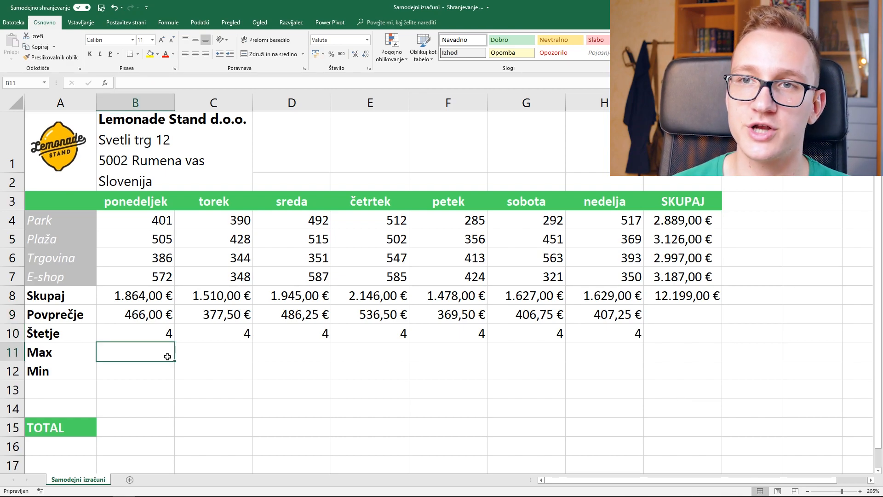
click(154, 217)
drag(153, 216, 614, 276)
click(766, 37)
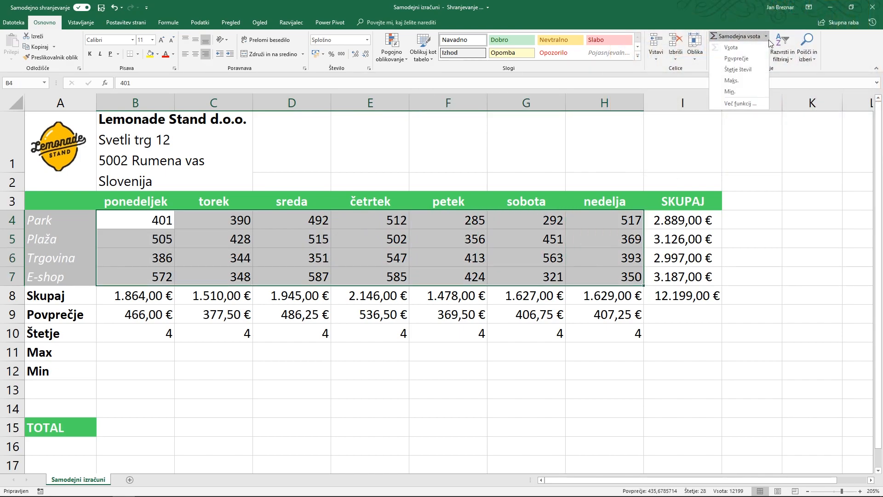
click(731, 81)
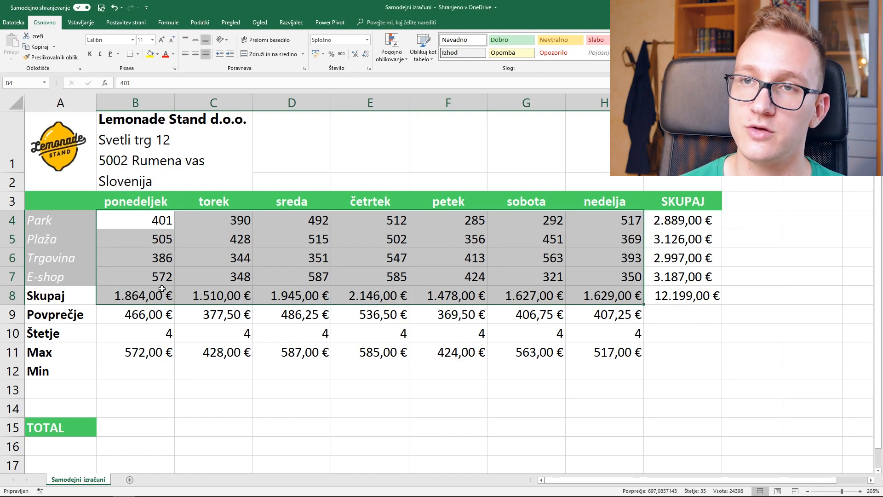
Calculate each weekday's minimum of the sales values in B4:H7 in the Min row.
drag(156, 220, 601, 269)
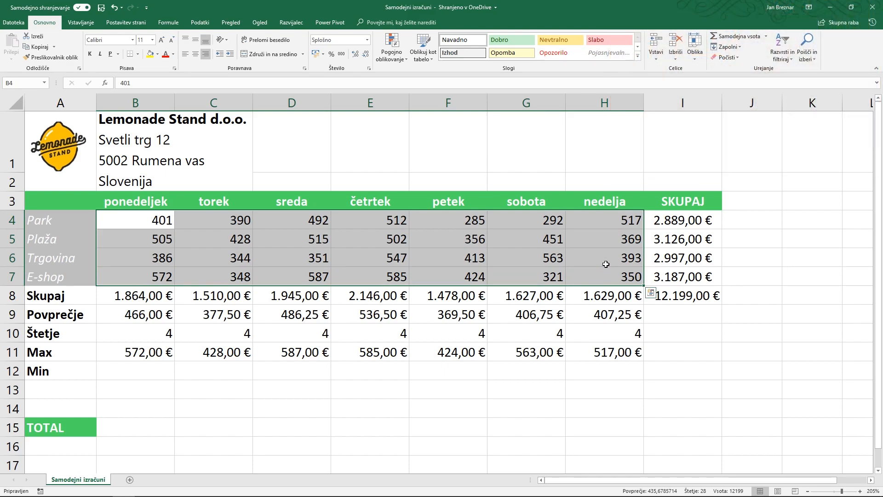
click(765, 36)
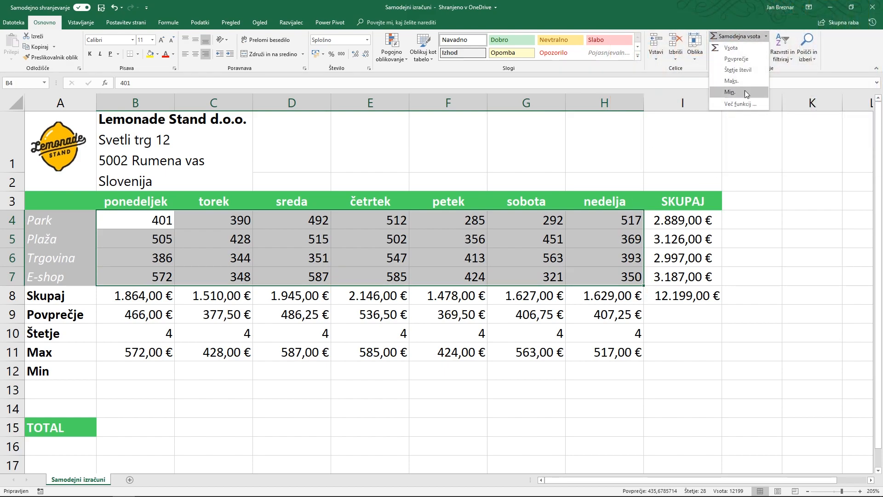
click(731, 92)
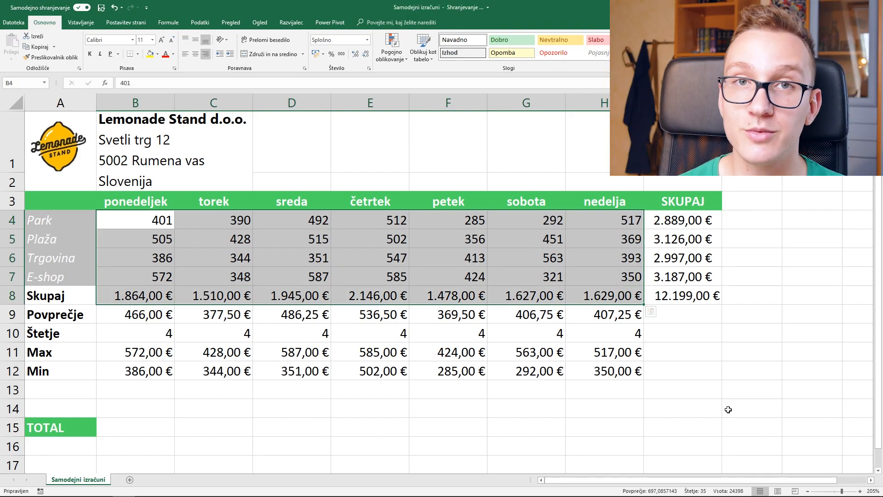
click(682, 276)
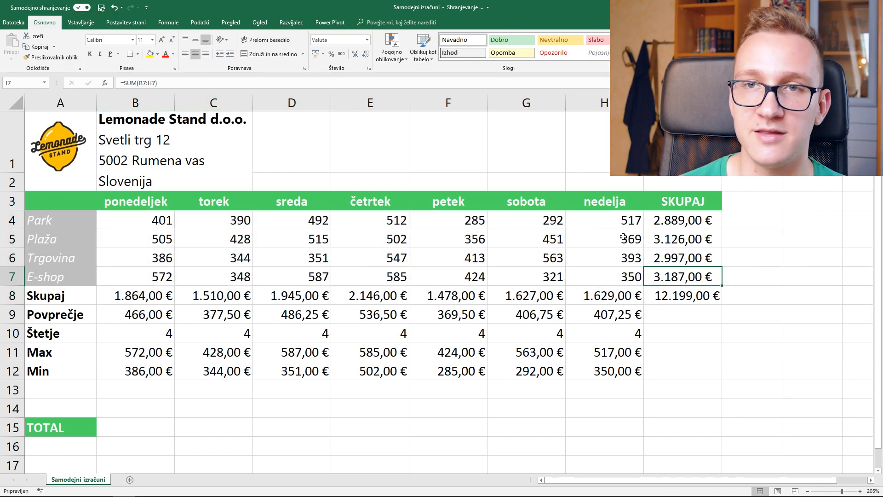
Sum all the sales values in B4:H7 in the TOTAL cell B15 with =SUM(B4:H7).
click(138, 429)
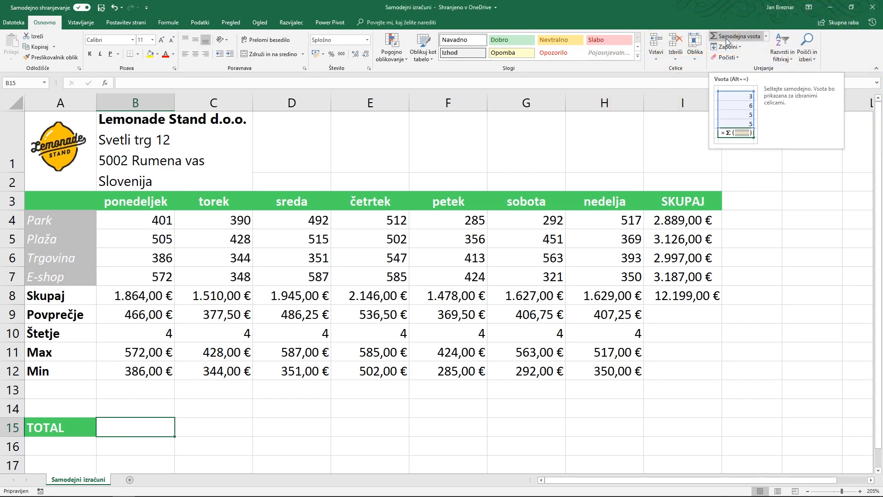
click(725, 38)
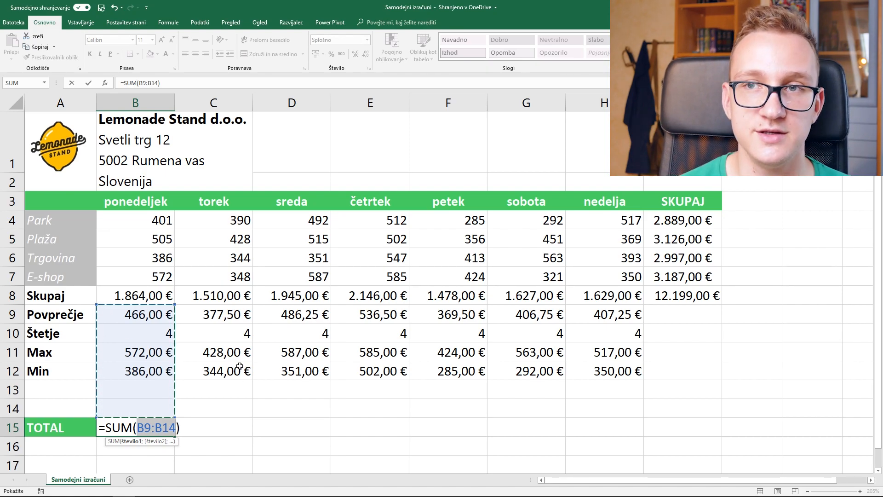
click(132, 219)
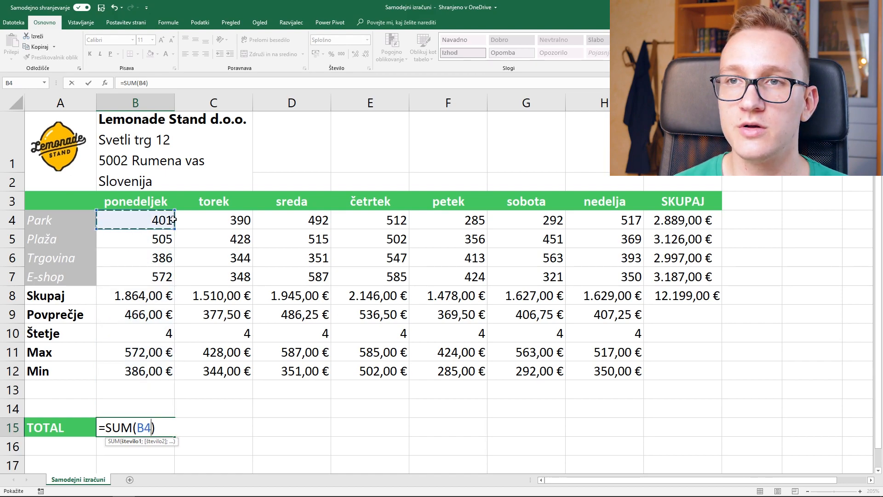
drag(262, 221, 613, 272)
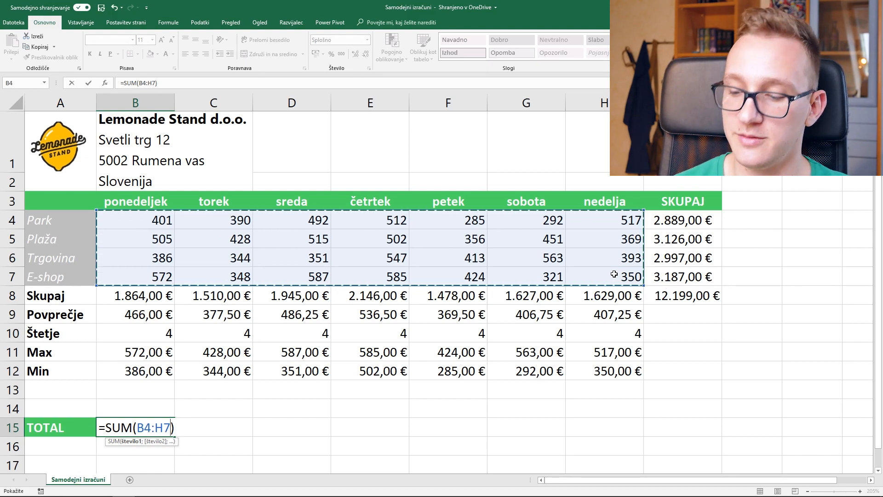
key(Return)
Check which cells the SUM formula in I8 of the SKUPAJ column adds up, leaving the formula as it is.
click(683, 296)
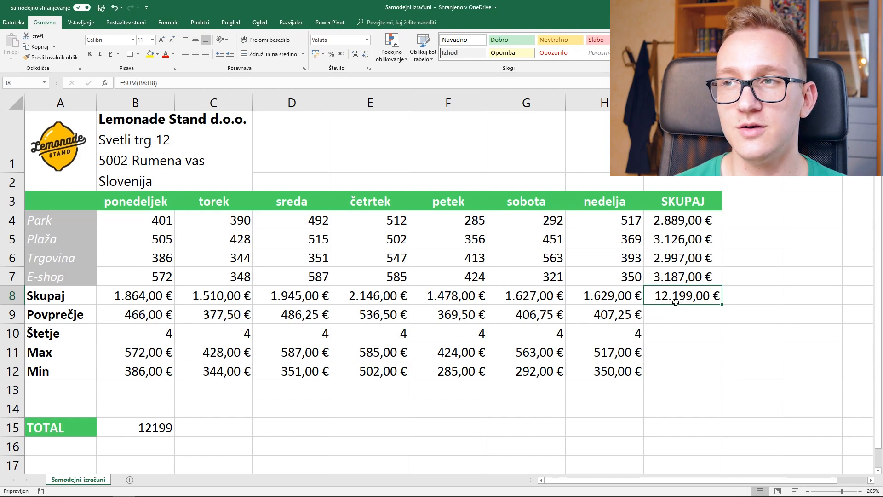
double_click(661, 296)
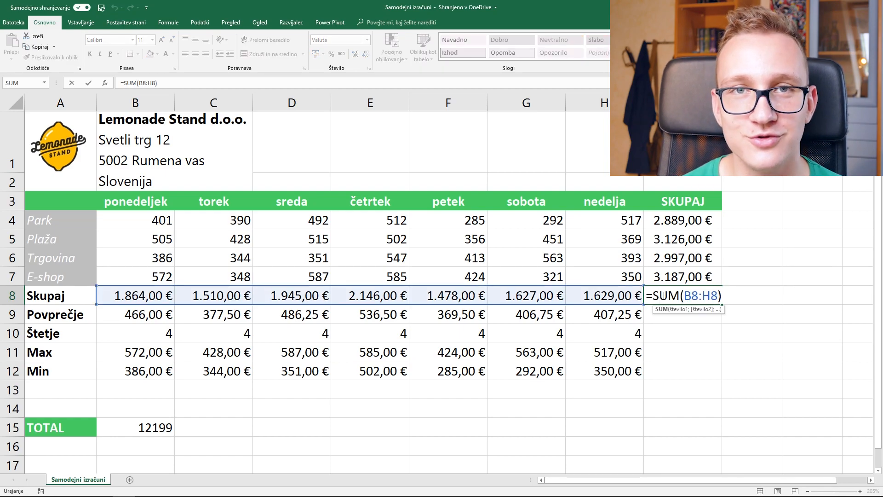
key(Return)
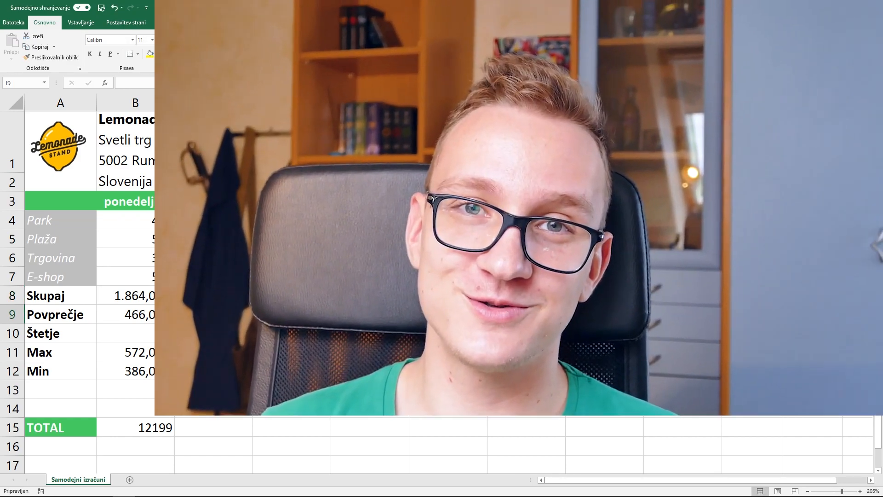